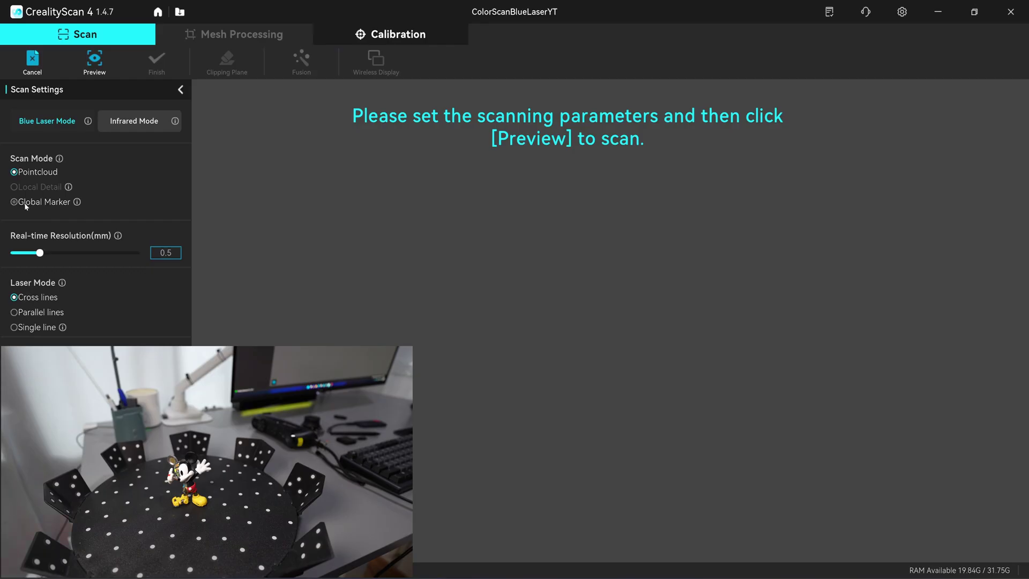
Switch the scanning mode to Global Marker.
left_click(15, 202)
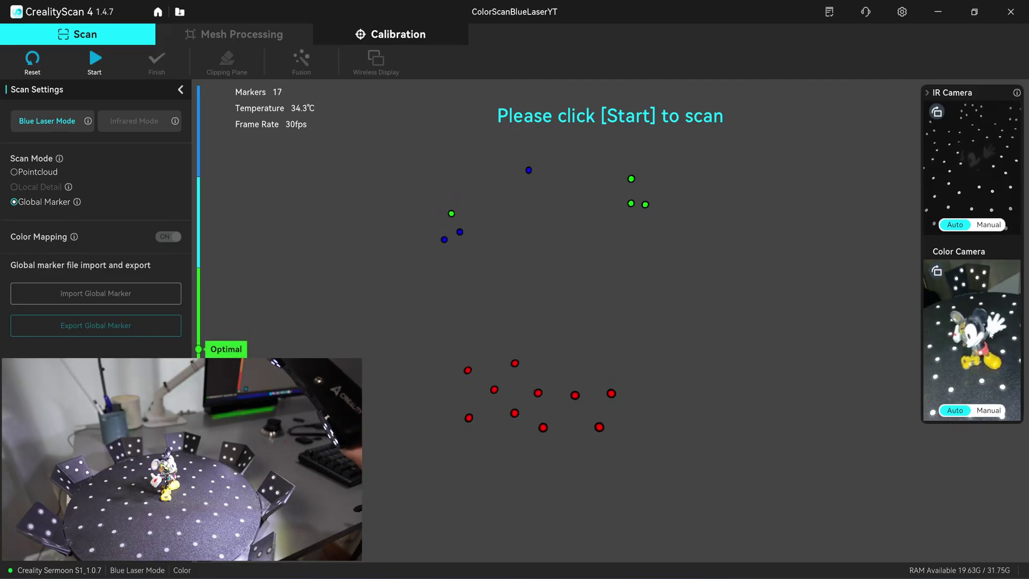
Set the colour camera exposure to manual and lower it to 28.
left_click(986, 410)
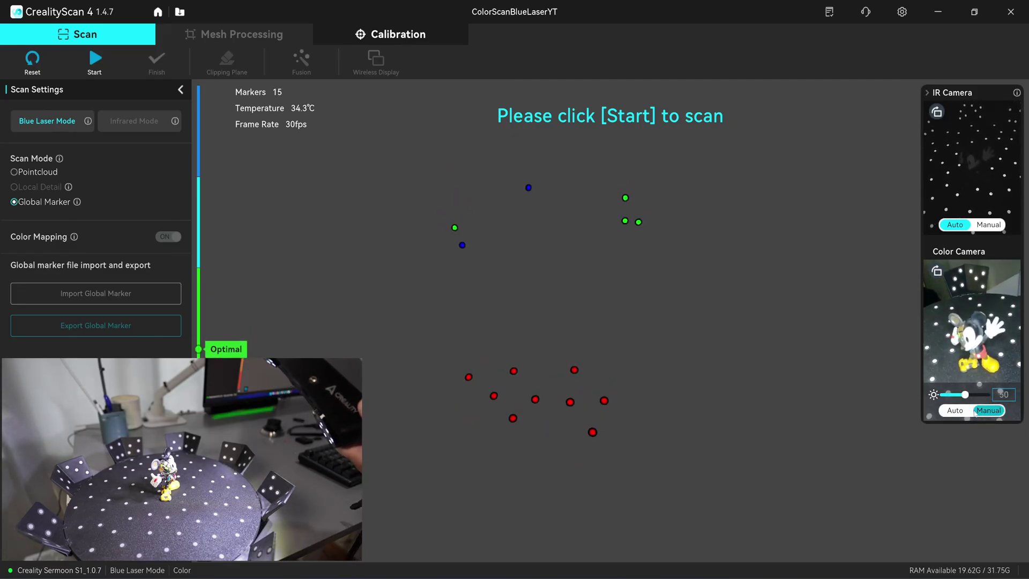
left_click_drag(963, 400, 948, 397)
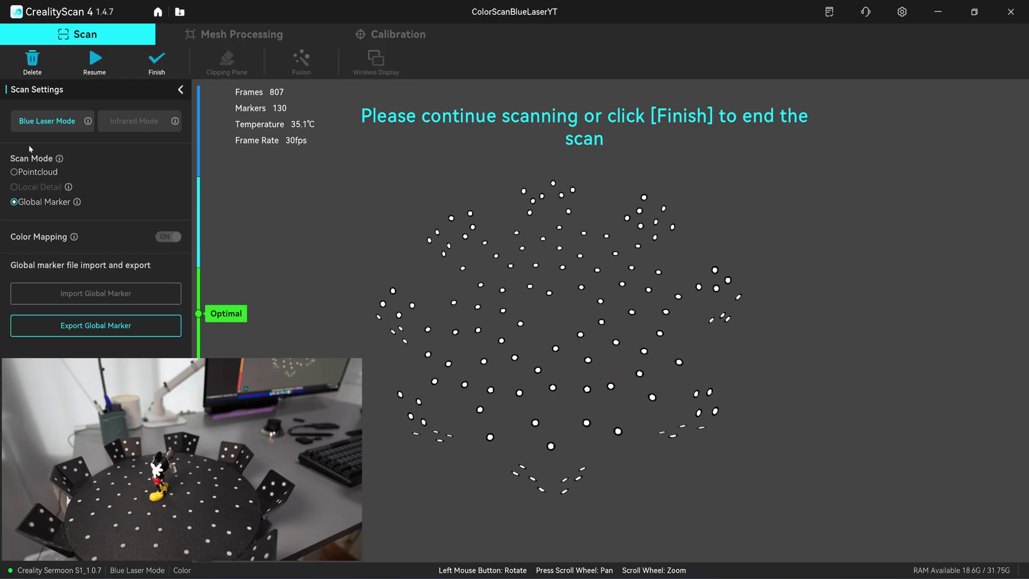
Switch to Pointcloud scanning with the Parallel lines laser mode.
left_click(14, 171)
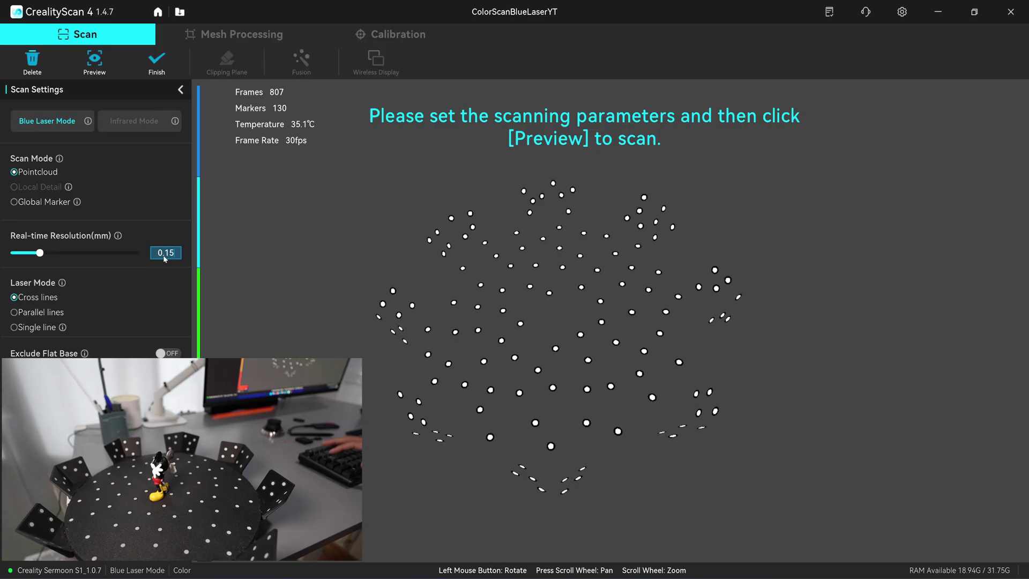
left_click(41, 312)
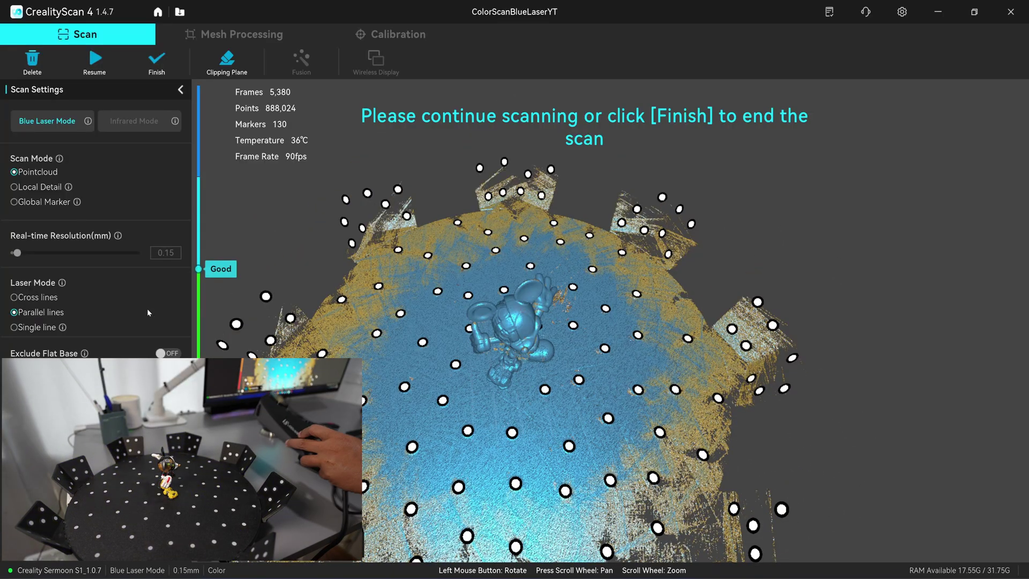
Clip off the turntable with a marker-defined plane, finish Scan_1, and start a new scan.
left_click(227, 63)
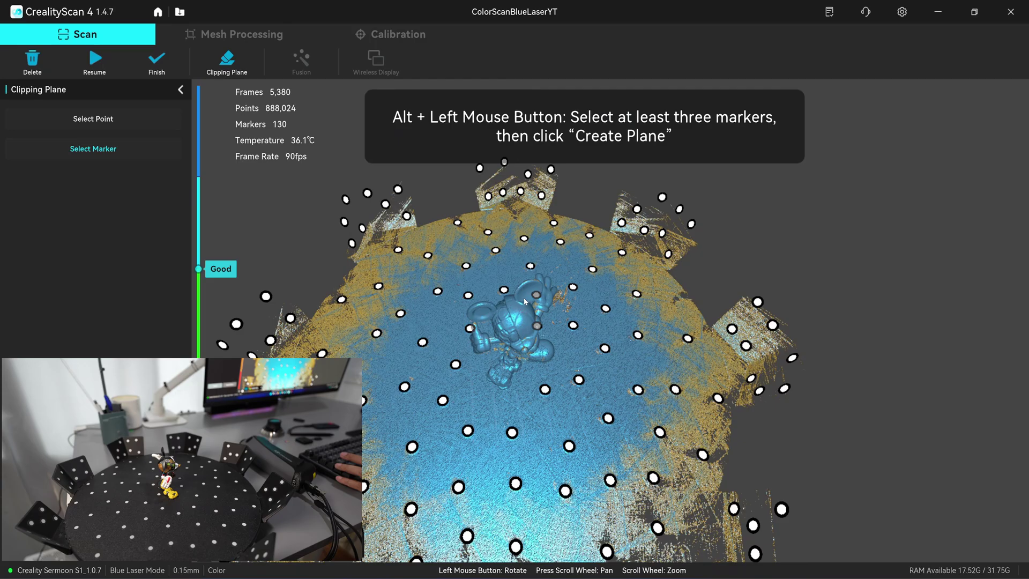
left_click(578, 379, "alt")
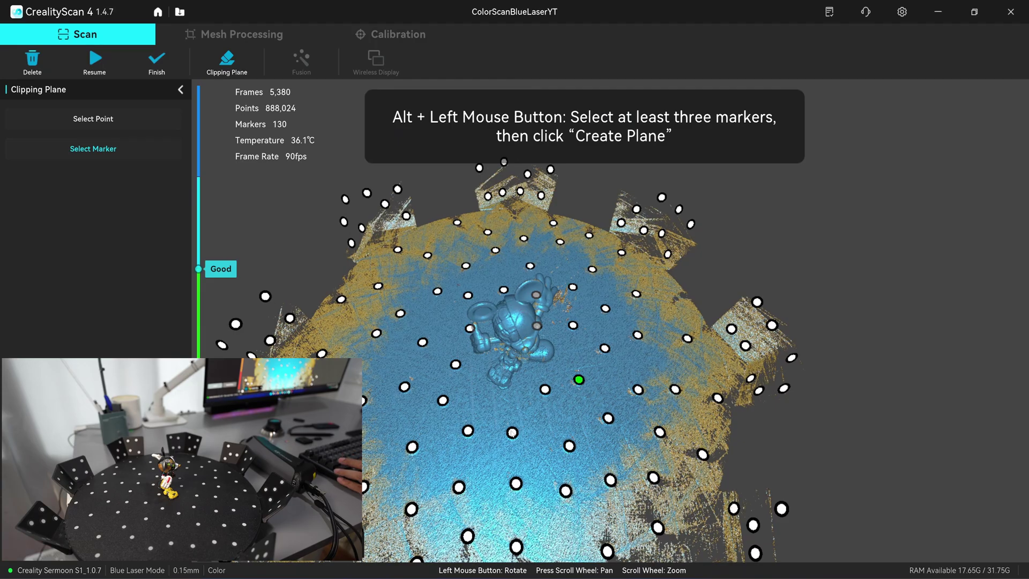
left_click(513, 432, "alt")
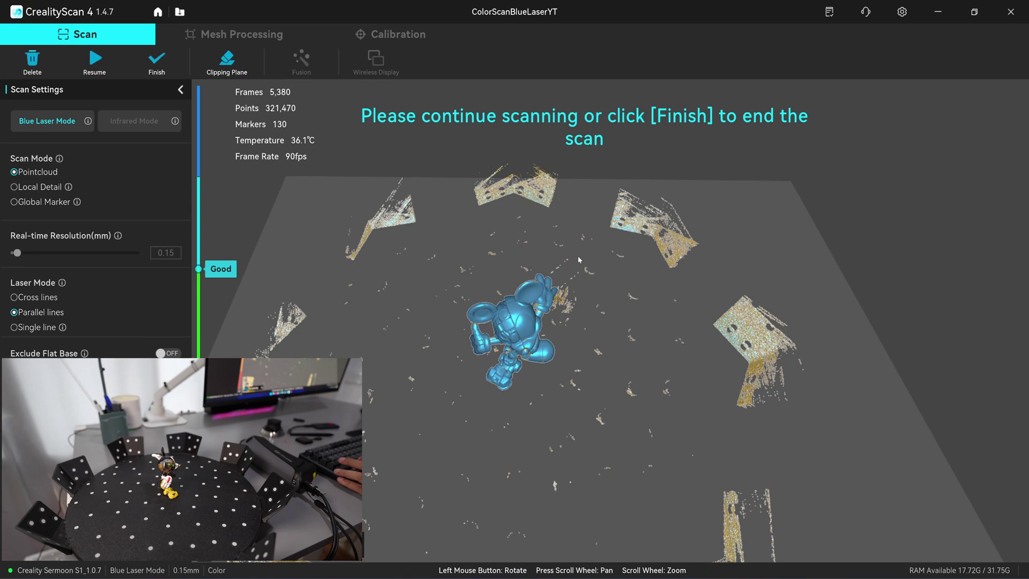
left_click(157, 60)
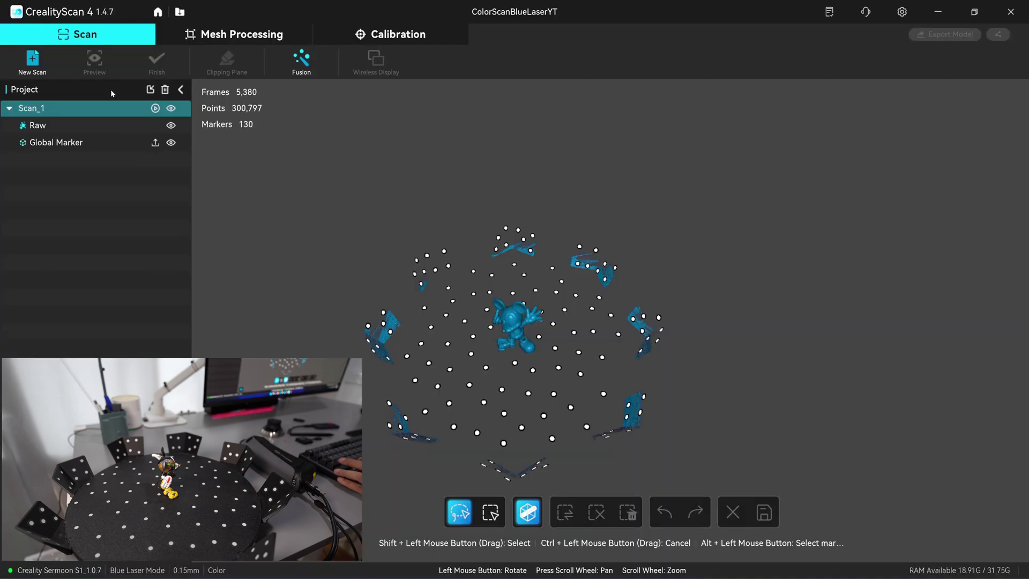
left_click(29, 62)
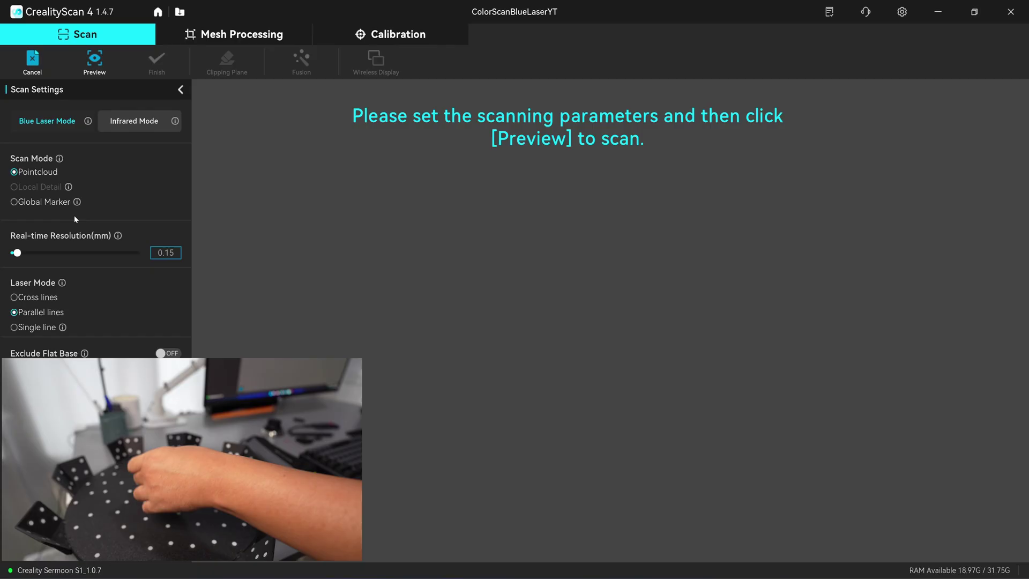
Put the second scan in Global Marker mode and toggle the scan view full screen with F11.
left_click(32, 201)
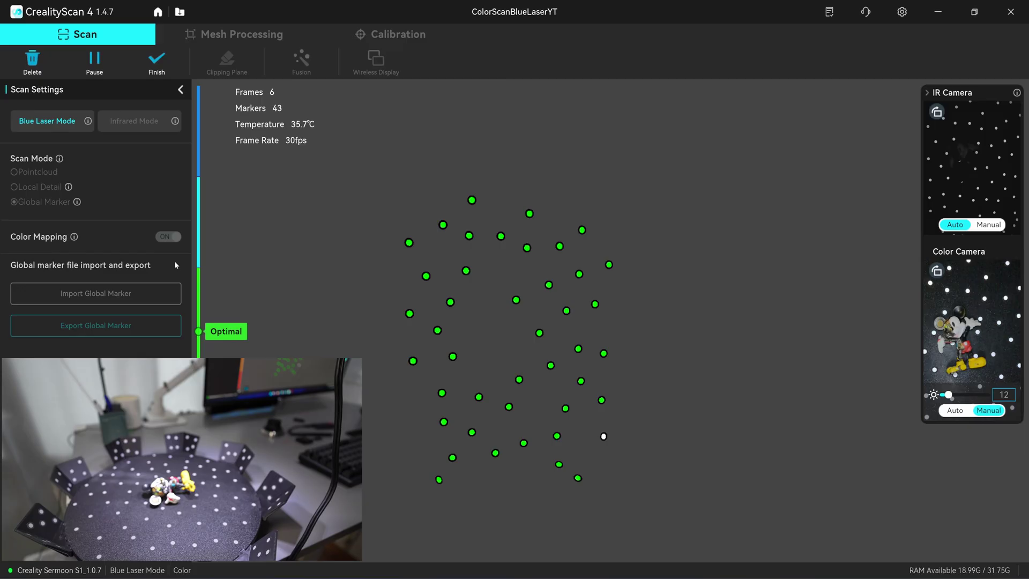
key("F11")
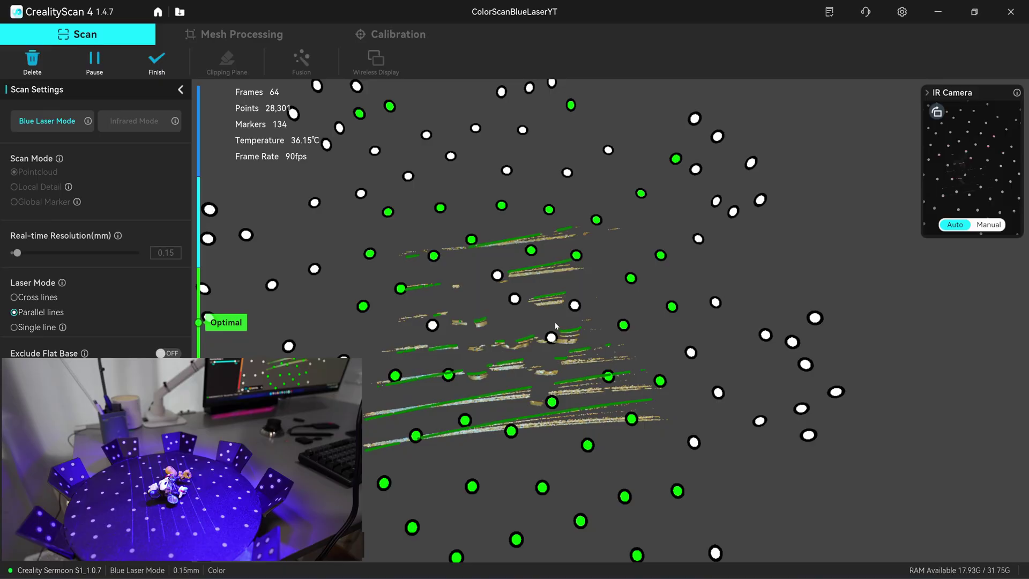
key("F11")
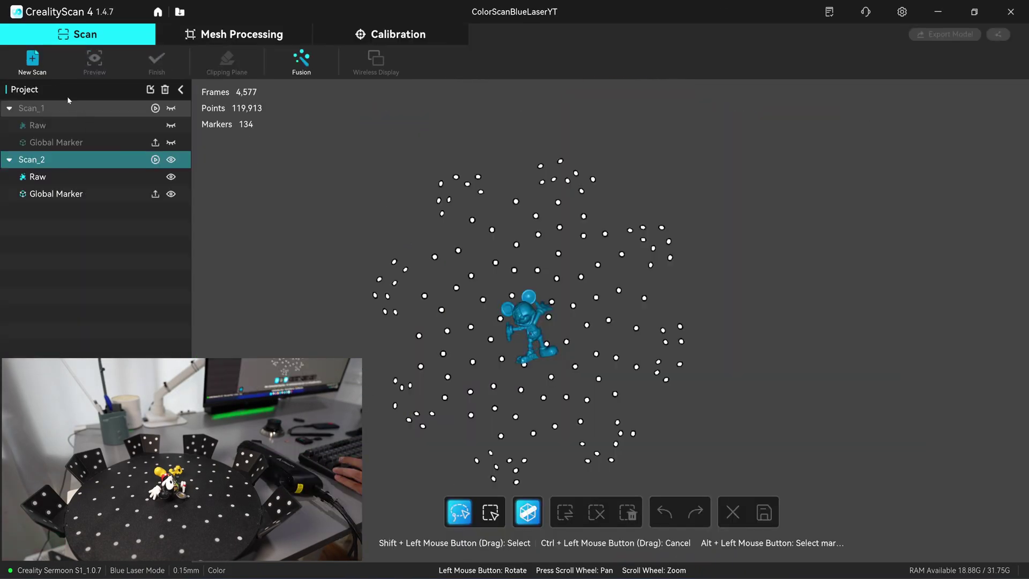
Finish Scan_2 and begin a third scan of the figurine.
left_click(32, 57)
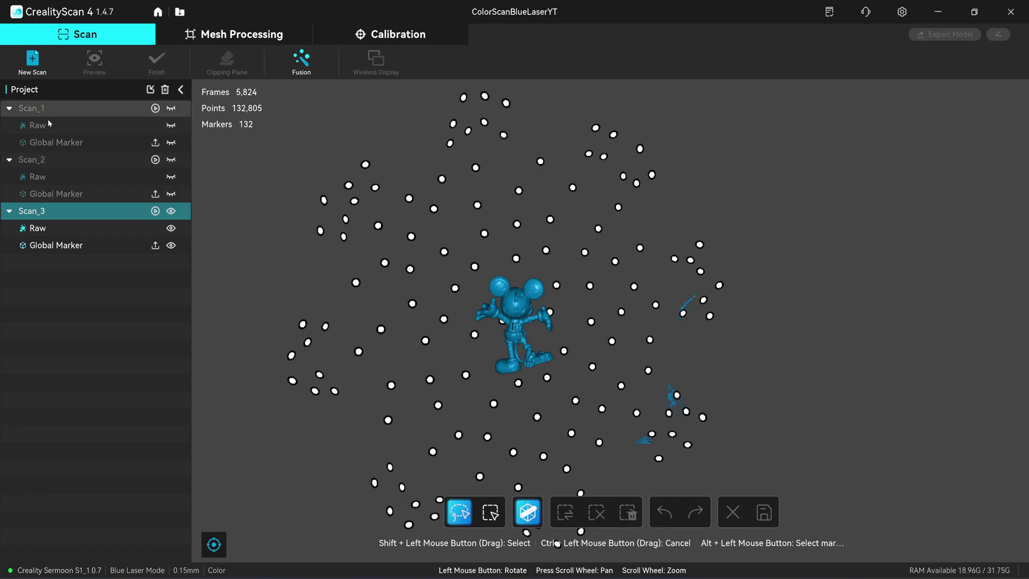
Select all three scans and batch-fuse them at 0.15 mm with 50% noise removal.
key("ctrl+a")
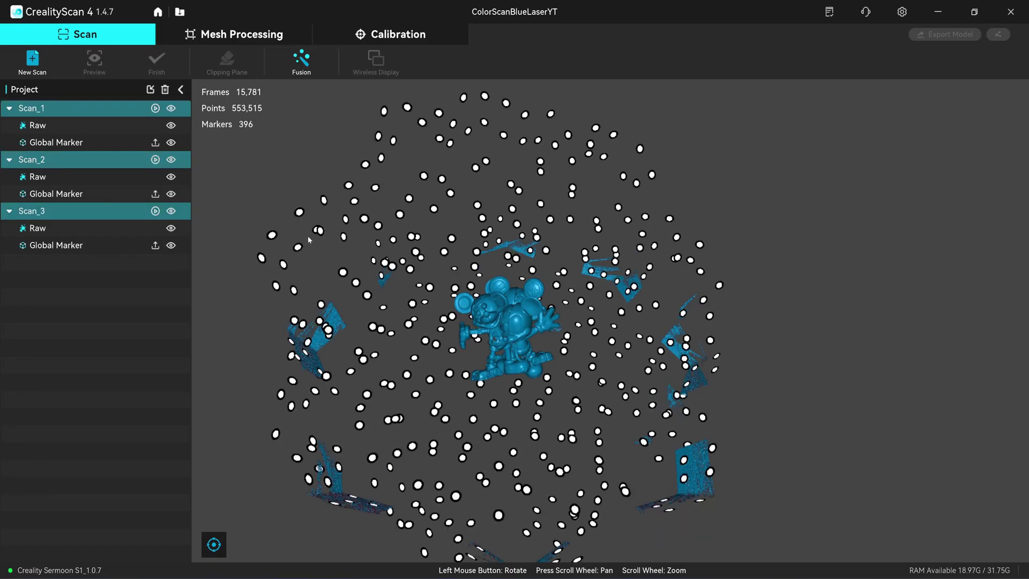
left_click(301, 59)
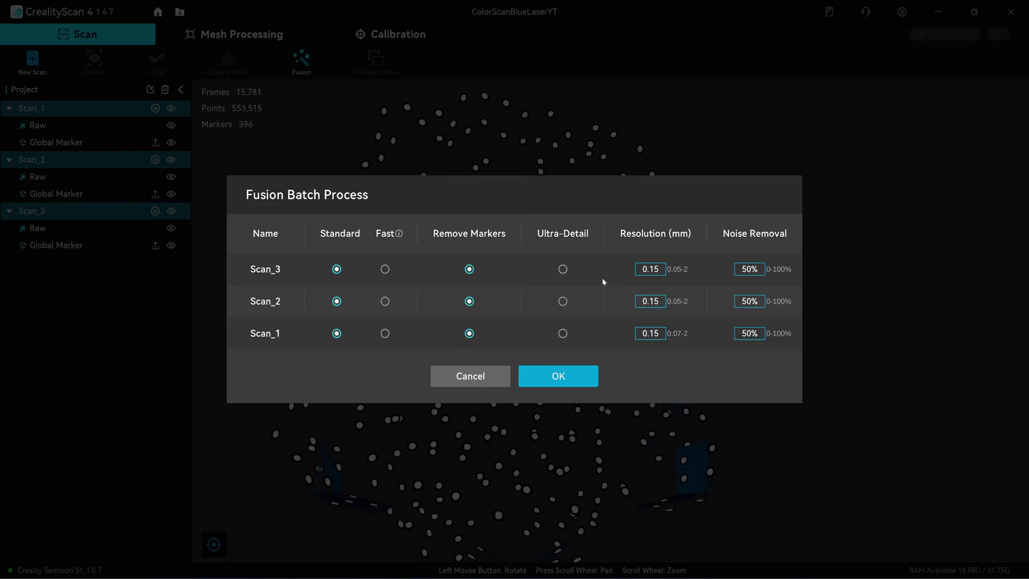
left_click(554, 379)
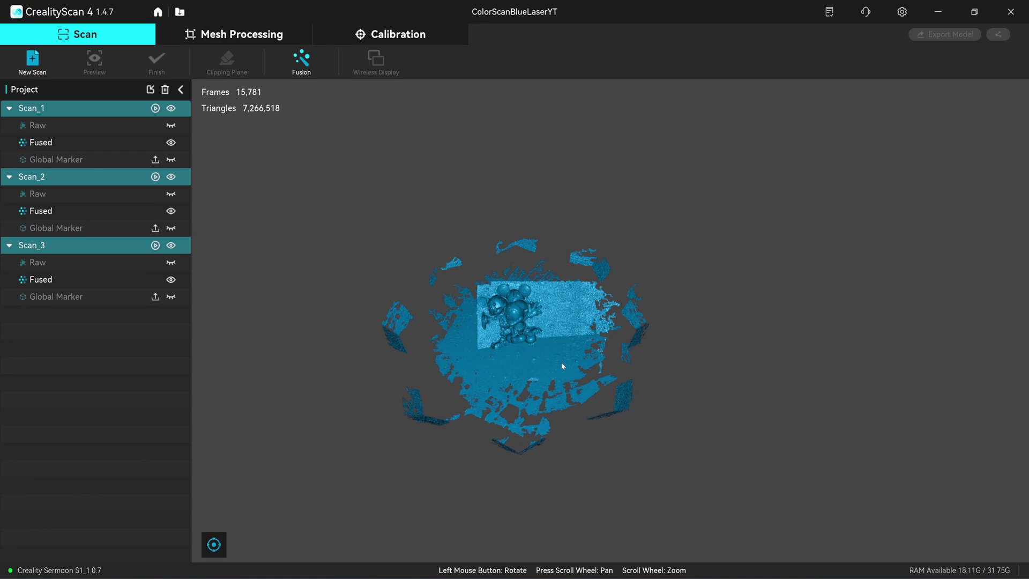
left_click_drag(561, 362, 523, 368)
scroll(529, 357, "up", 2)
scroll(528, 357, "up", 2)
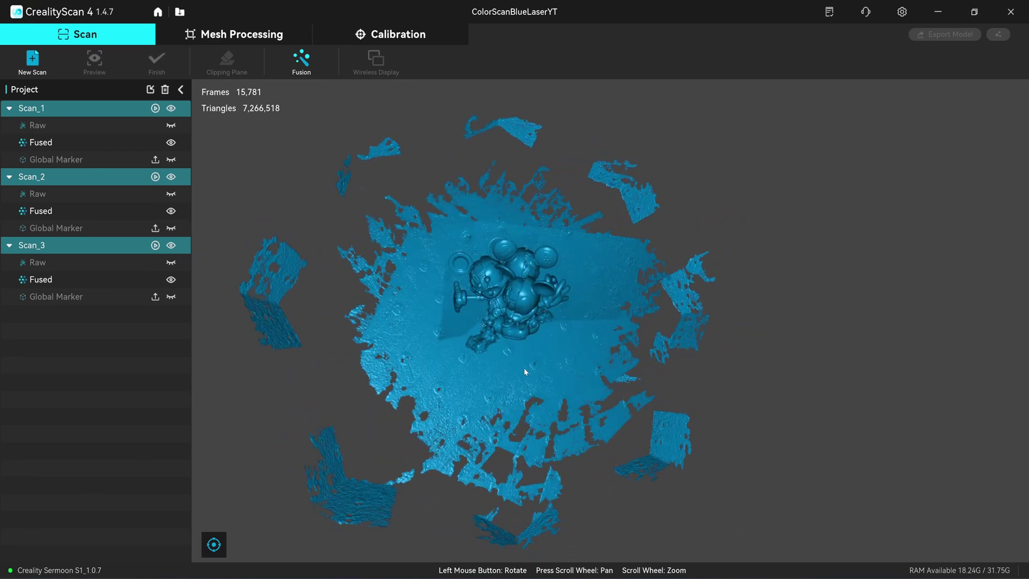
Isolate Scan_1 and keep only the outlined figurine, discarding the surrounding surface.
left_click(103, 110)
scroll(450, 280, "up", 3)
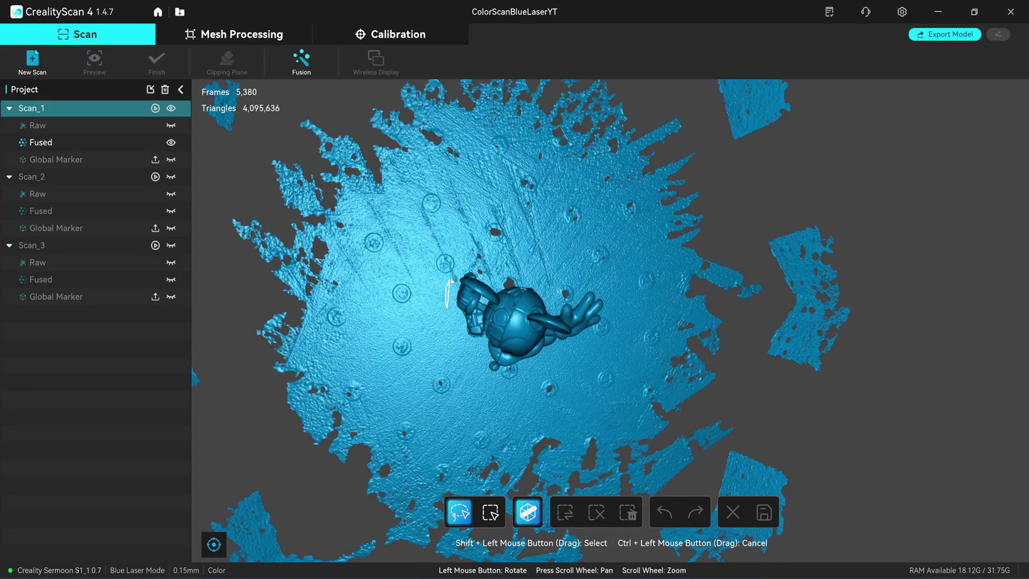
mouse_move(544, 279)
left_mouse_down("shift")
mouse_move(621, 319)
mouse_move(611, 343)
mouse_move(499, 391)
mouse_move(473, 362)
left_mouse_up("shift")
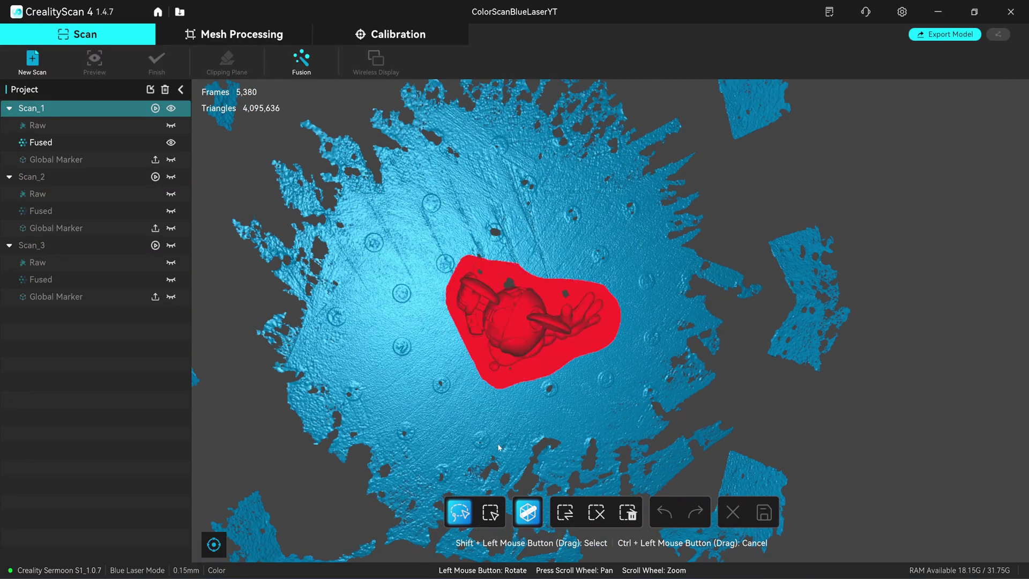
left_click(526, 515)
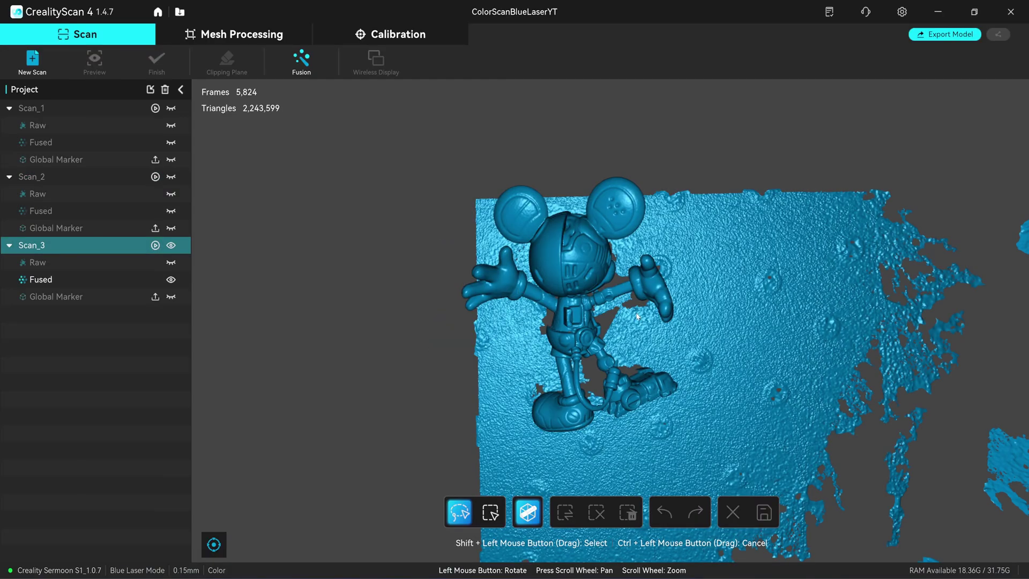
Delete the leftover plate edge and debris near the foot, then go to Mesh Processing.
left_click_drag(637, 316, 525, 322)
left_click_drag(461, 503, 491, 500, "shift")
left_click(630, 513)
left_click_drag(509, 325, 538, 321, "shift")
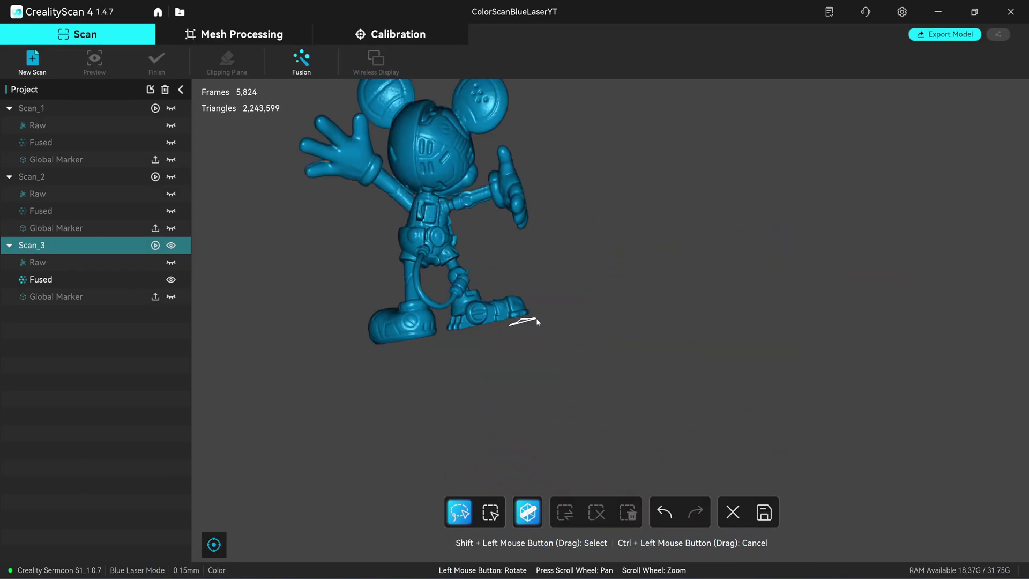
left_click_drag(535, 257, 543, 298)
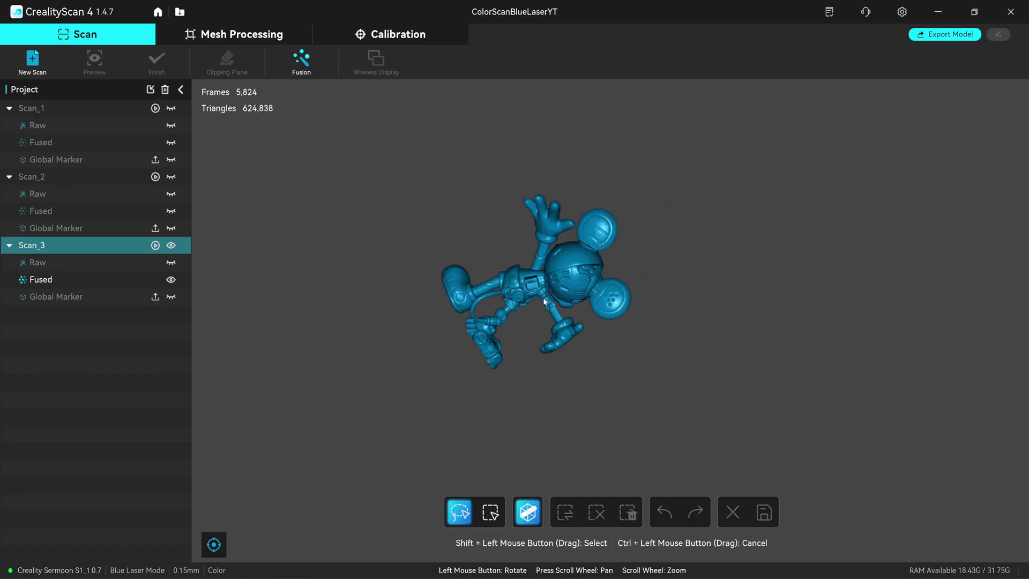
scroll(543, 297, "up", 5)
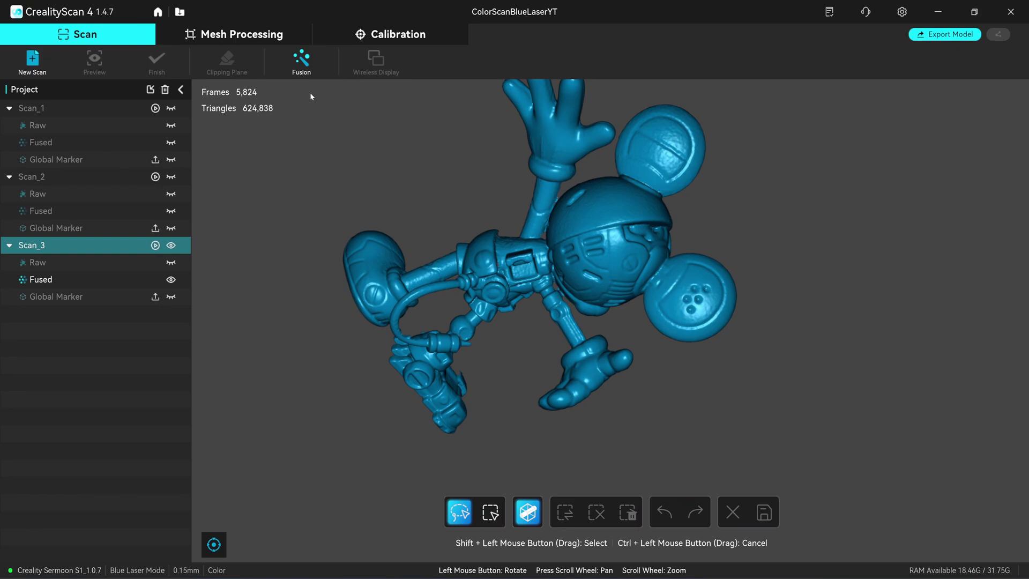
left_click(252, 34)
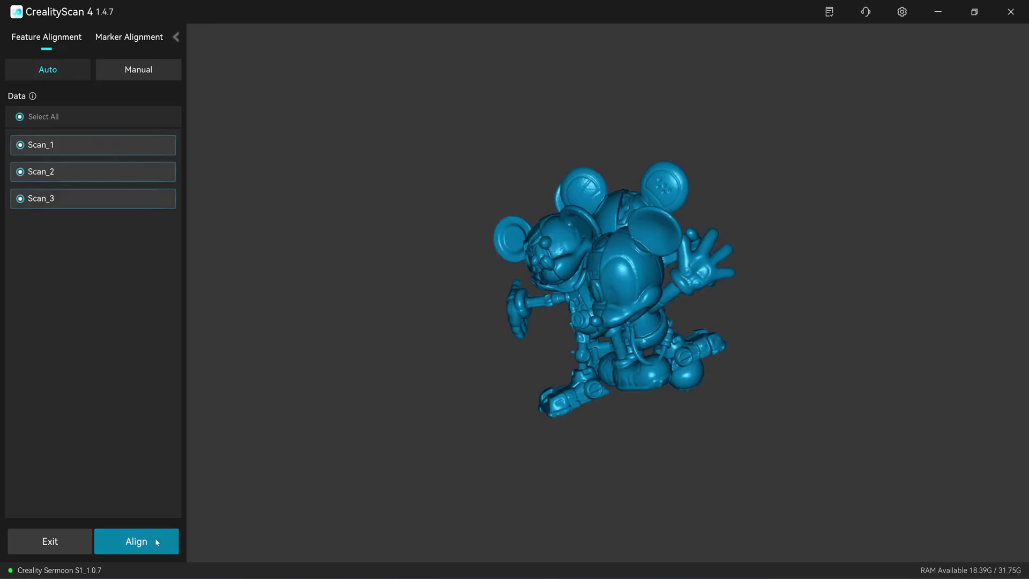
Run automatic feature alignment on Scan_1, Scan_2 and Scan_3.
left_click(144, 552)
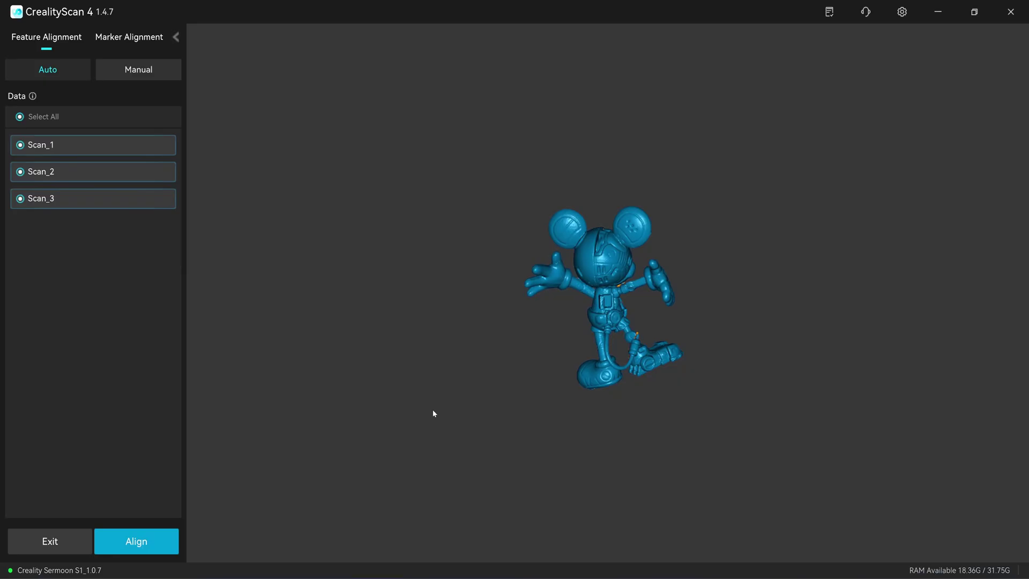
left_click_drag(434, 413, 560, 395)
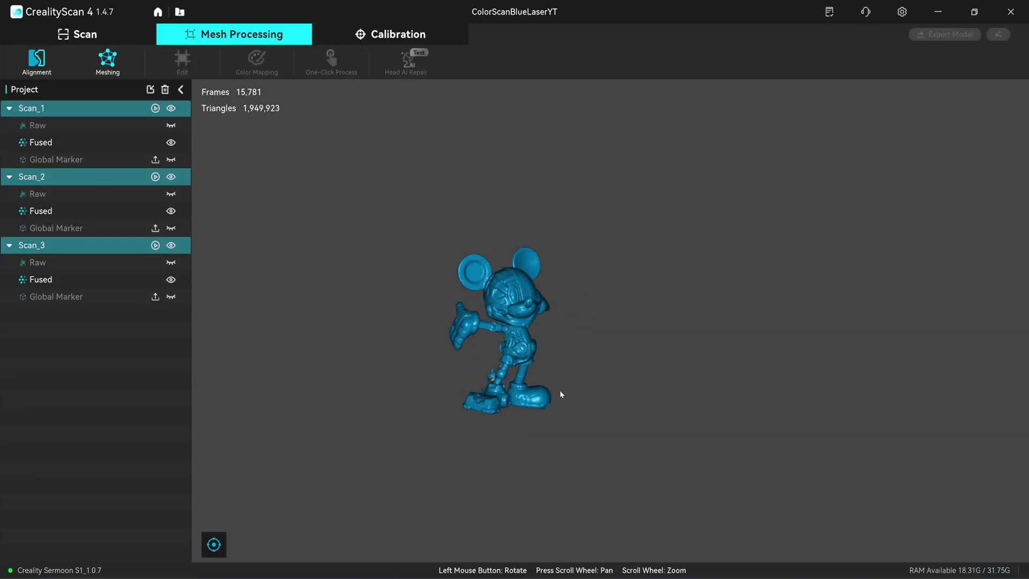
Mesh the aligned figurine with the triangle target set to about 2.1M.
scroll(550, 333, "up", 4)
left_click_drag(549, 334, 515, 330)
left_click(107, 60)
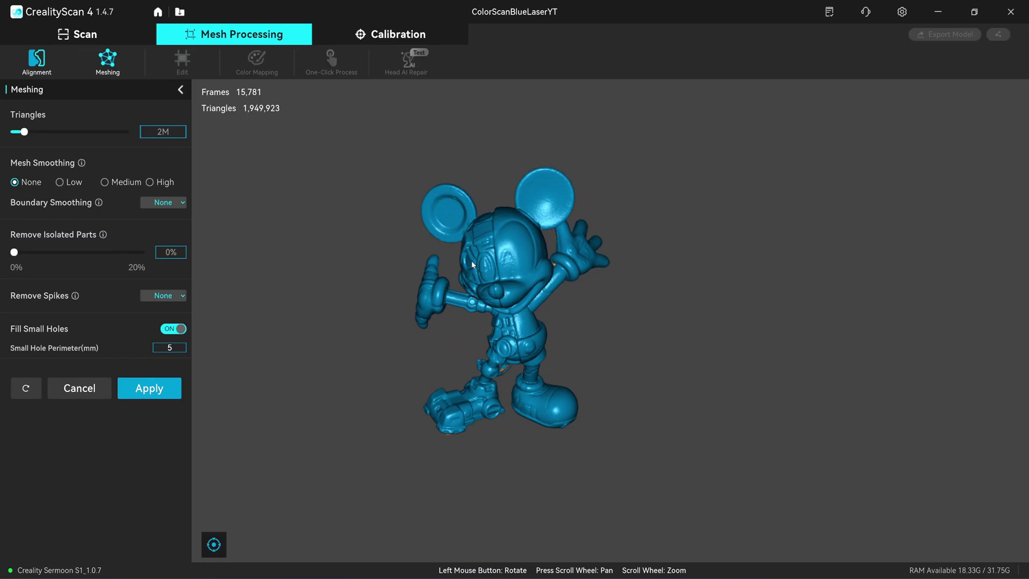
scroll(497, 323, "up", 3)
left_click_drag(23, 132, 126, 132)
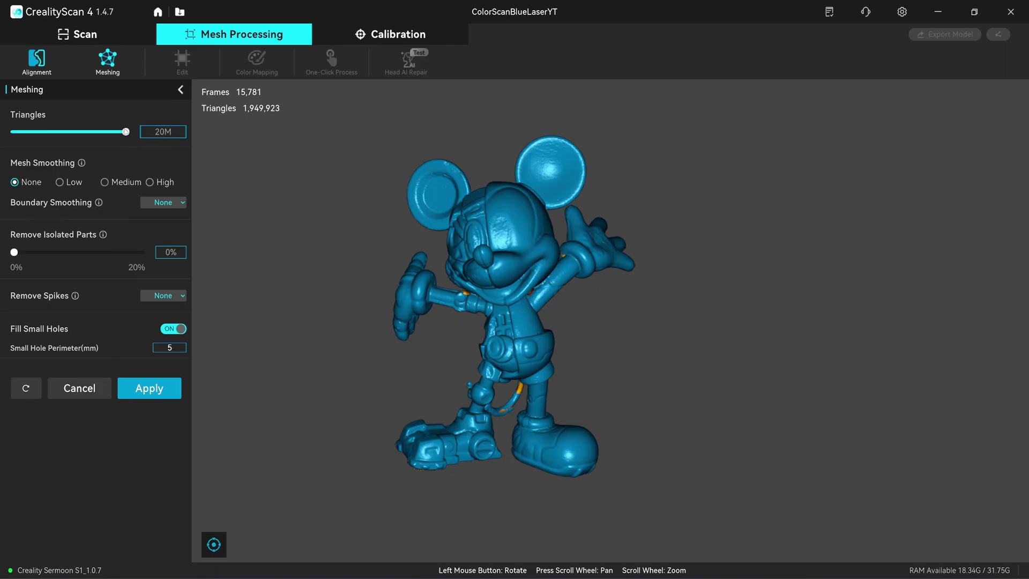
left_click_drag(94, 138, 29, 141)
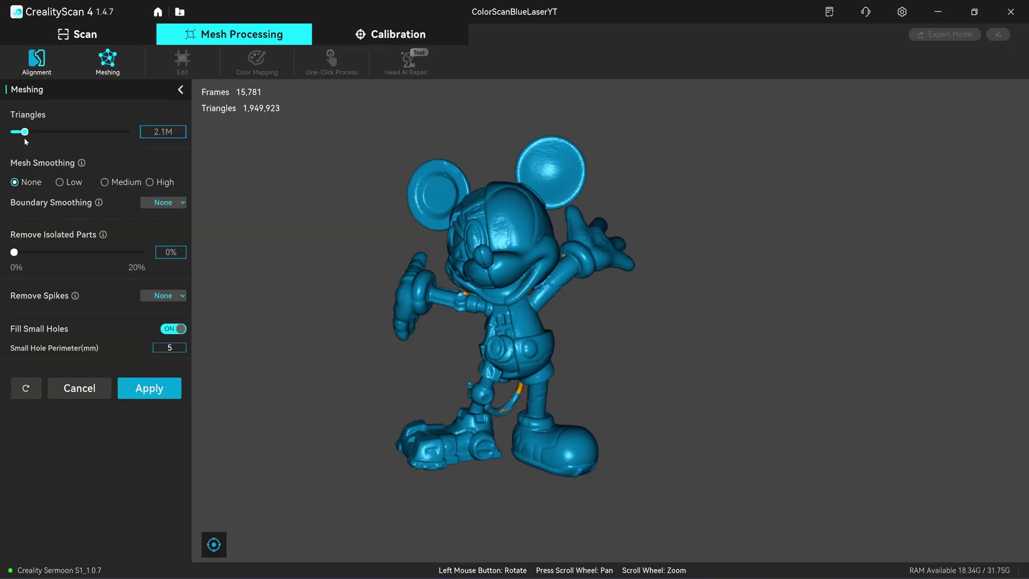
left_click(149, 388)
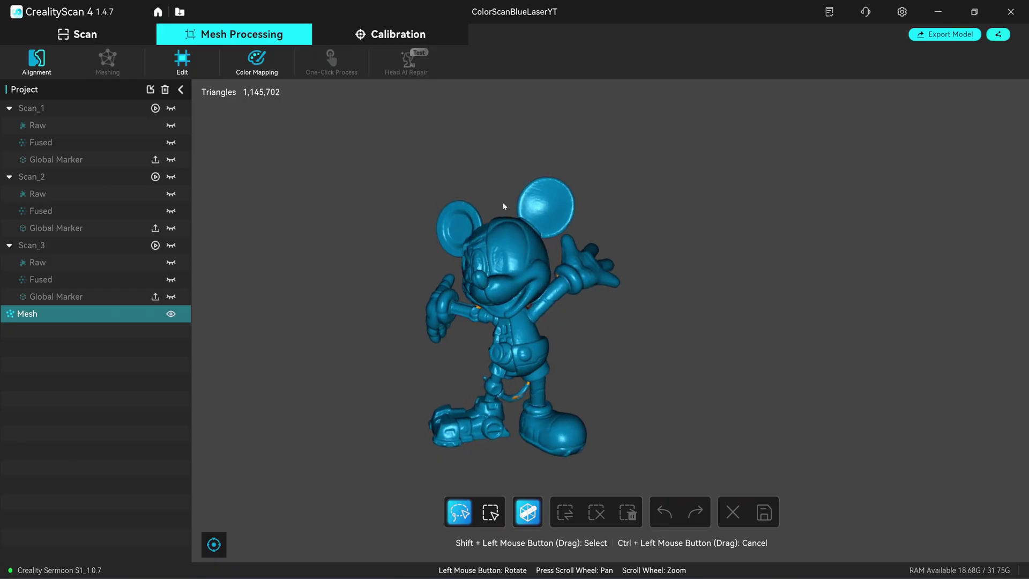
Orbit the mesh to check its back, then run Color Mapping to add a Texture layer.
left_click_drag(502, 201, 516, 316)
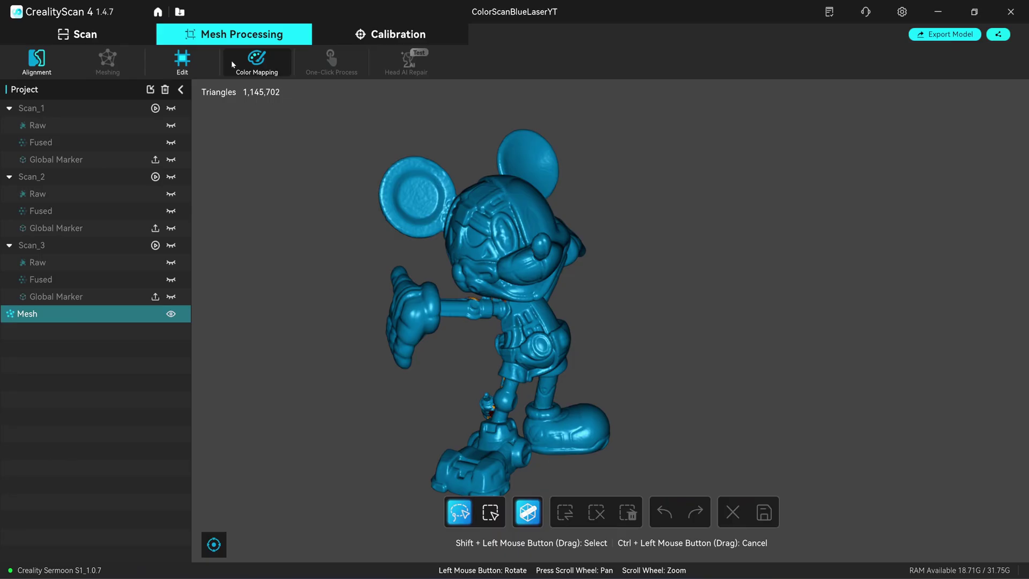
left_click(262, 69)
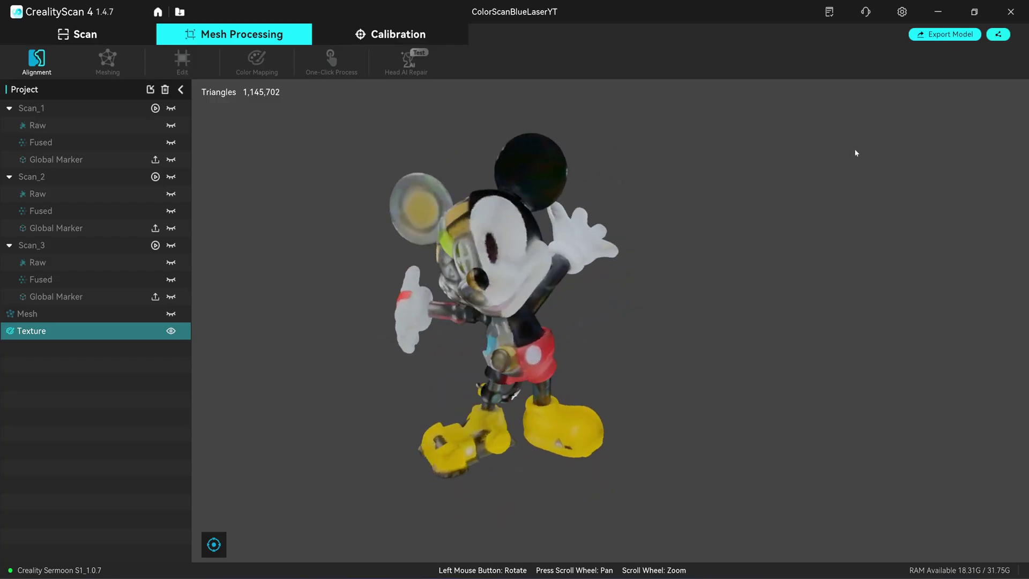
Launch Export Model for the textured Mickey and center its save dialog on screen.
left_click(935, 39)
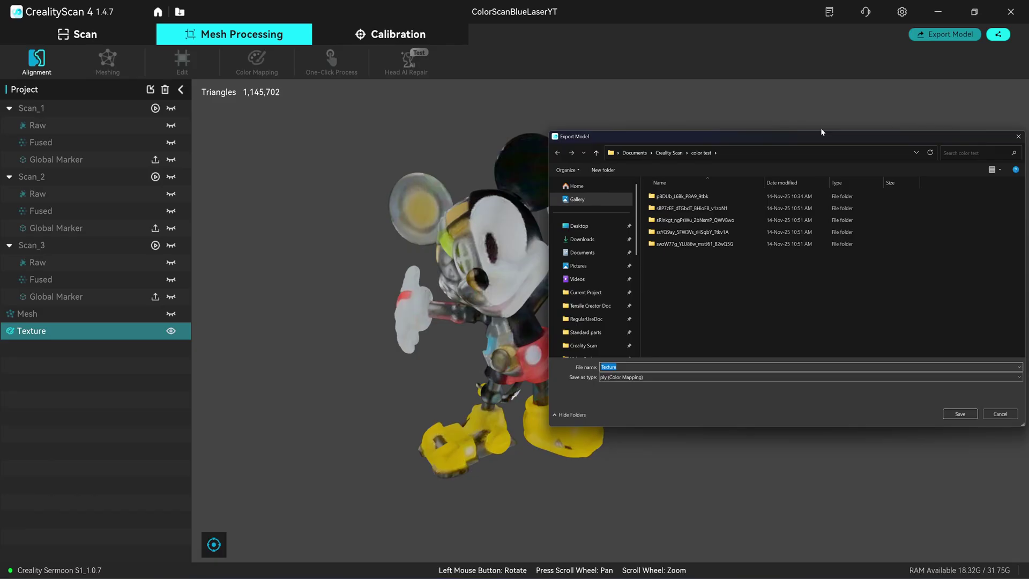
left_click_drag(821, 130, 671, 132)
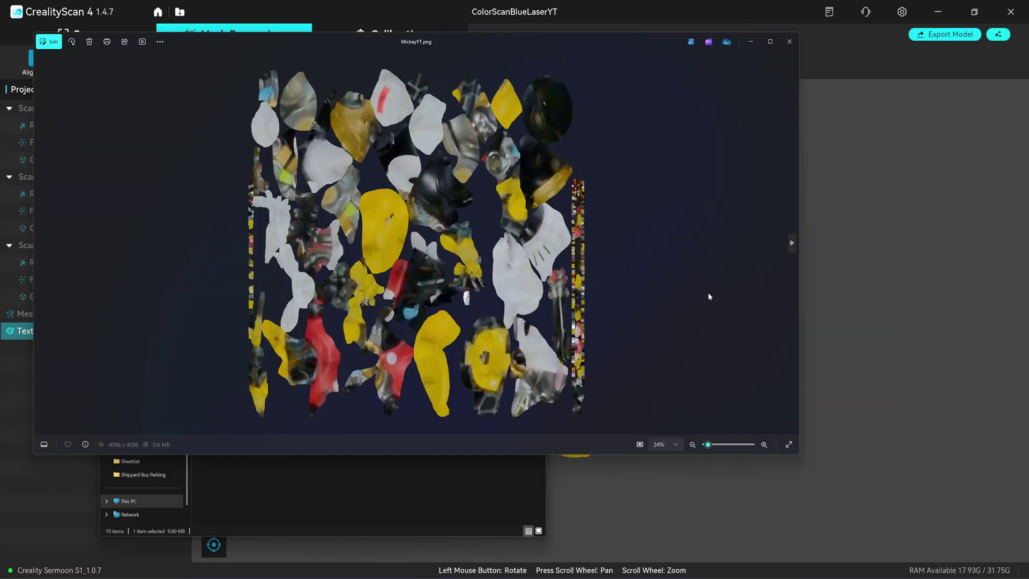
View the enlarged MickeyYT.png texture atlas, close it, and open the exported MickeyYT model.
left_click_drag(798, 453, 879, 543)
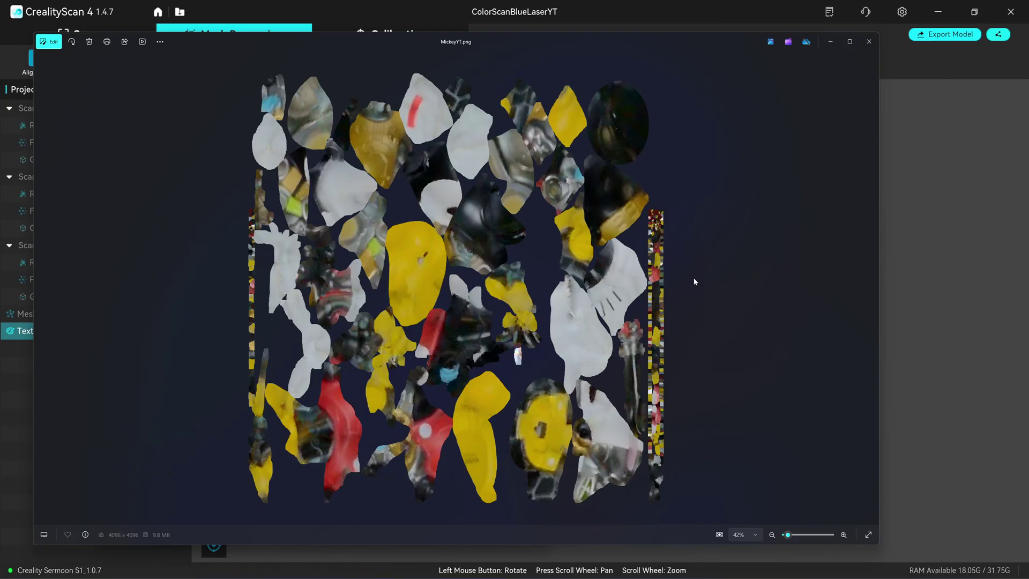
left_click(871, 45)
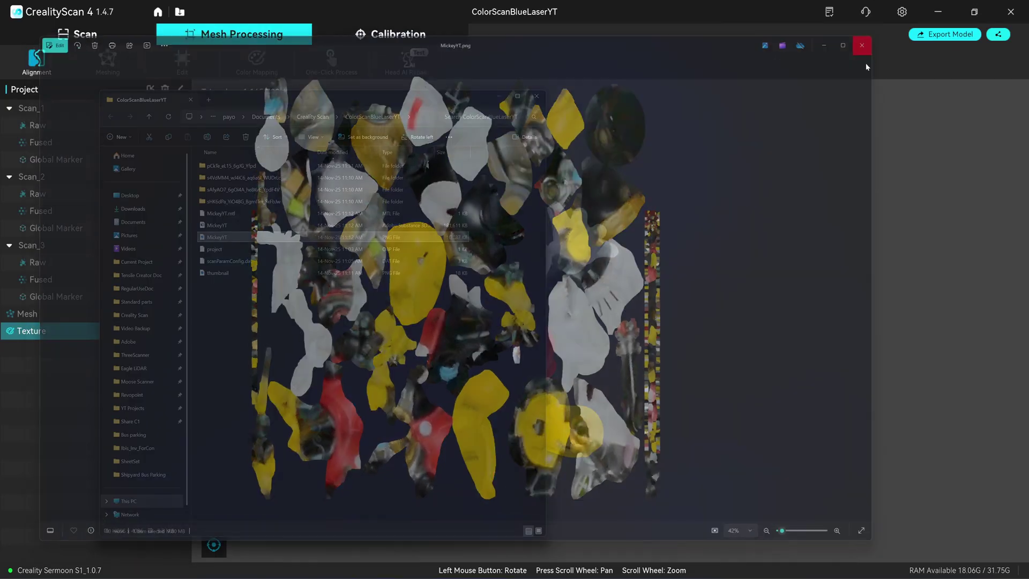
left_click_drag(371, 96, 534, 94)
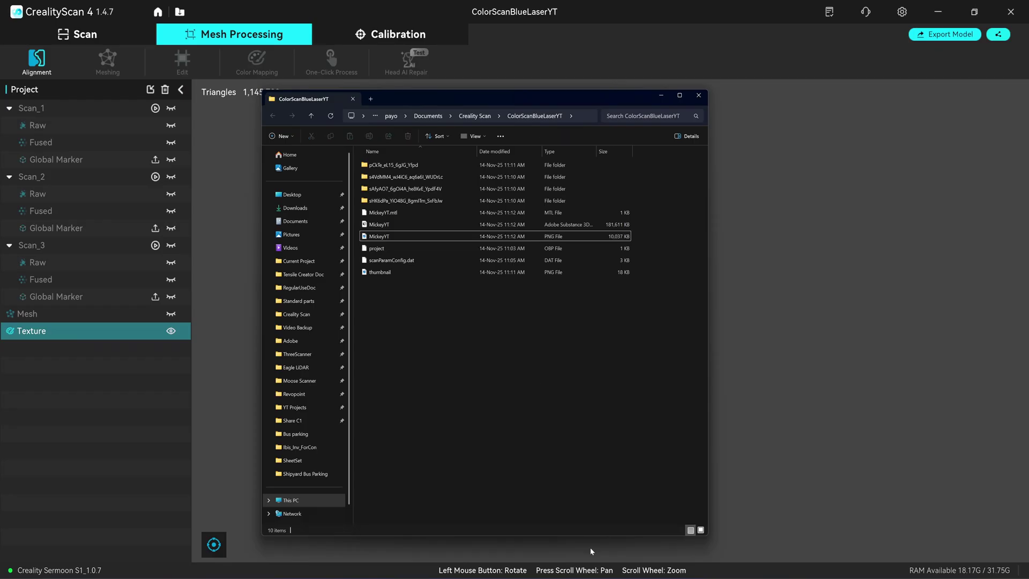
double_click(379, 236)
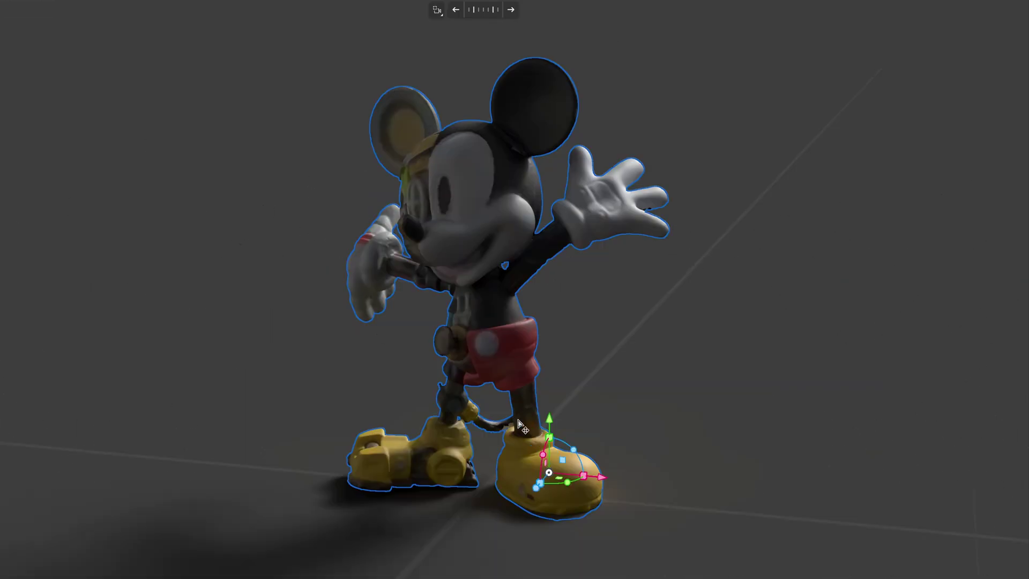
Orbit the rendered Mickey from below round to a front three-quarter view, then zoom closer.
left_click_drag(543, 457, 663, 298)
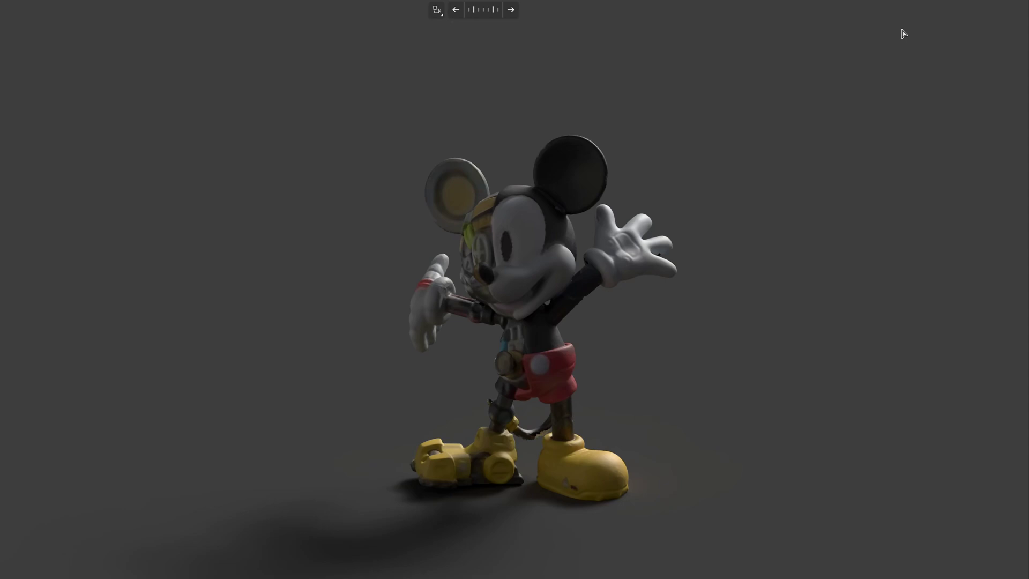
left_click_drag(730, 218, 839, 241)
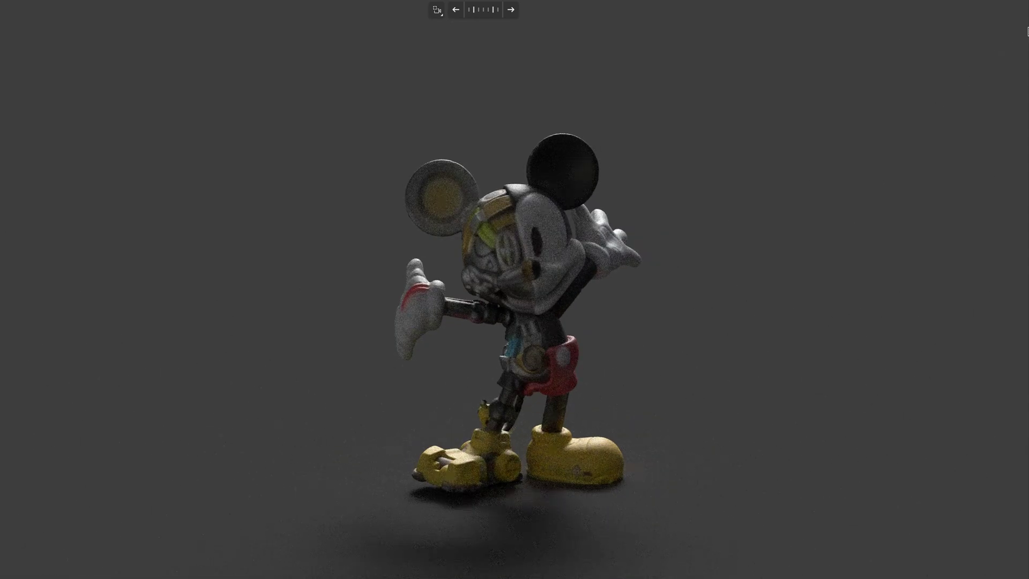
left_click_drag(809, 388, 823, 275)
scroll(622, 397, "up", 3)
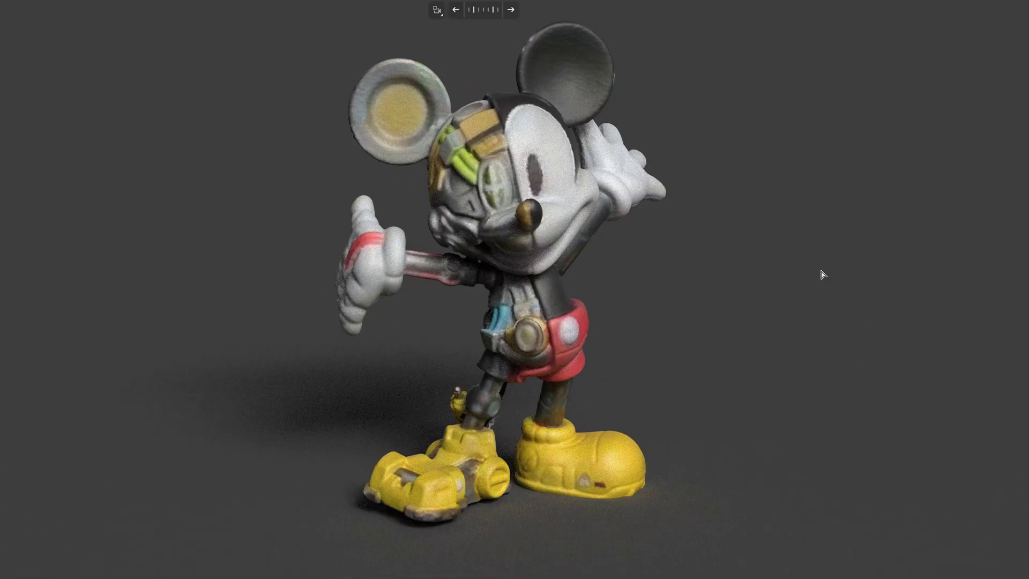